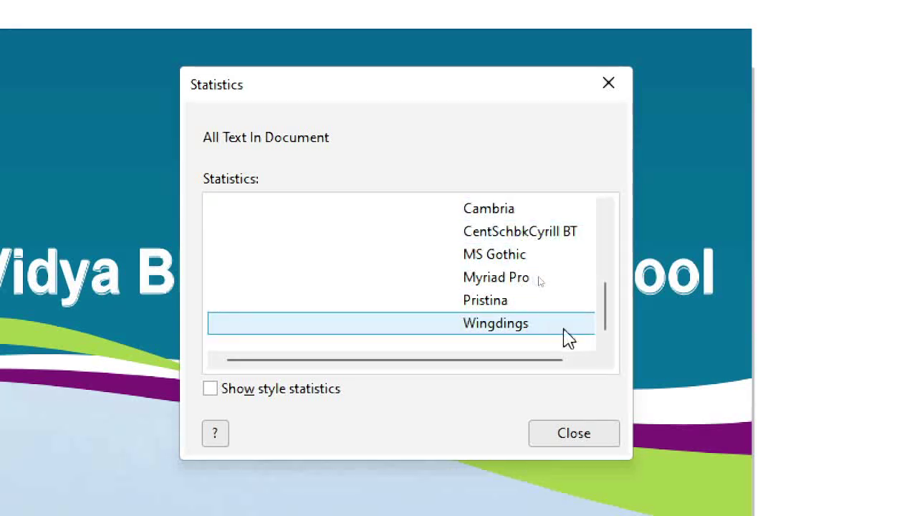
# Step: Review the statistics for all text in the document, including the list of fonts used, and close them
pyautogui.moveTo(609, 314); pyautogui.dragTo(608, 211)
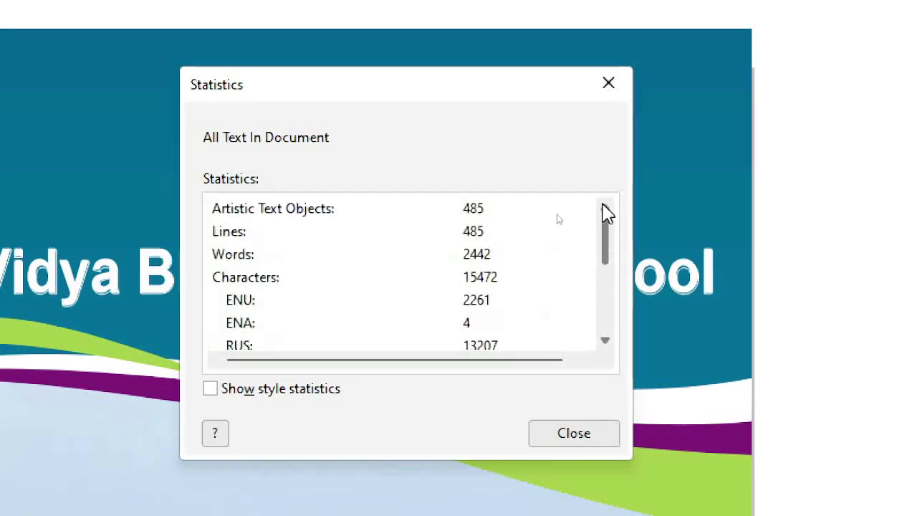
pyautogui.click(575, 437)
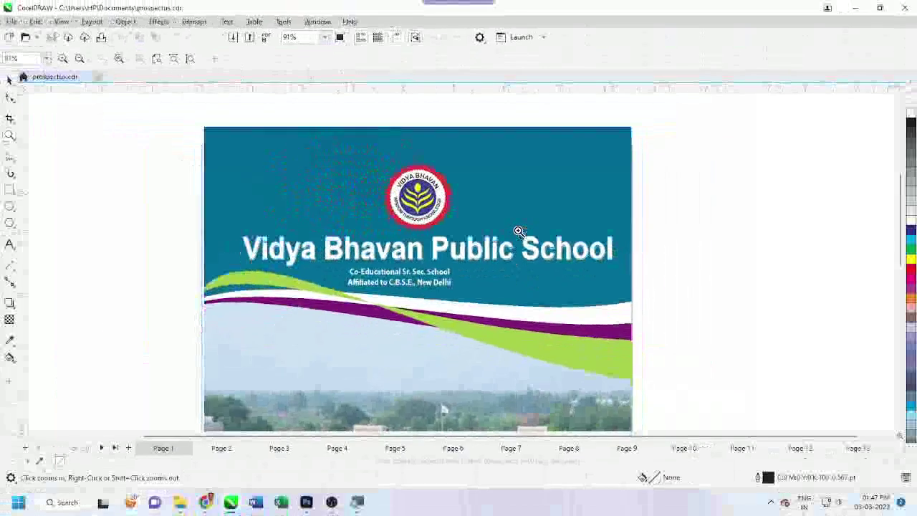
# Step: Select all the text on page 2 and convert it to curves
pyautogui.rightClick(400, 214)
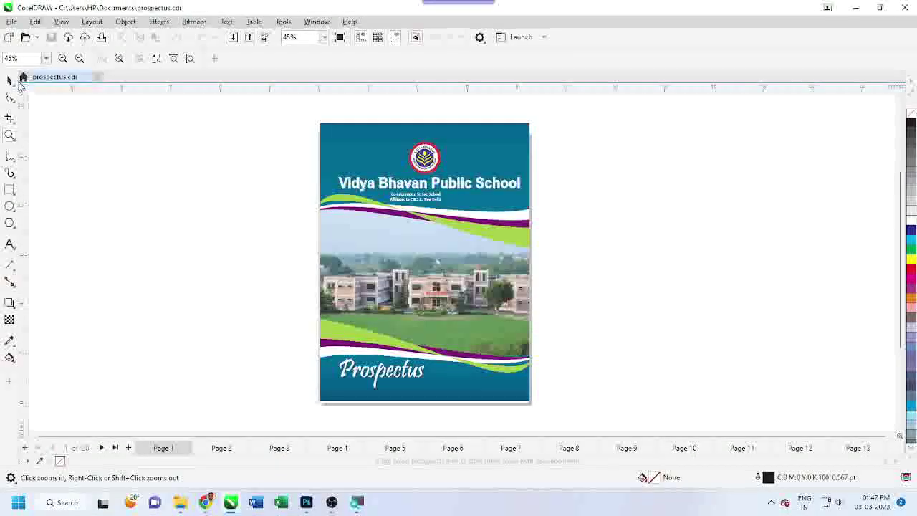
pyautogui.click(10, 79)
pyautogui.press('pagedown')
pyautogui.click(39, 22)
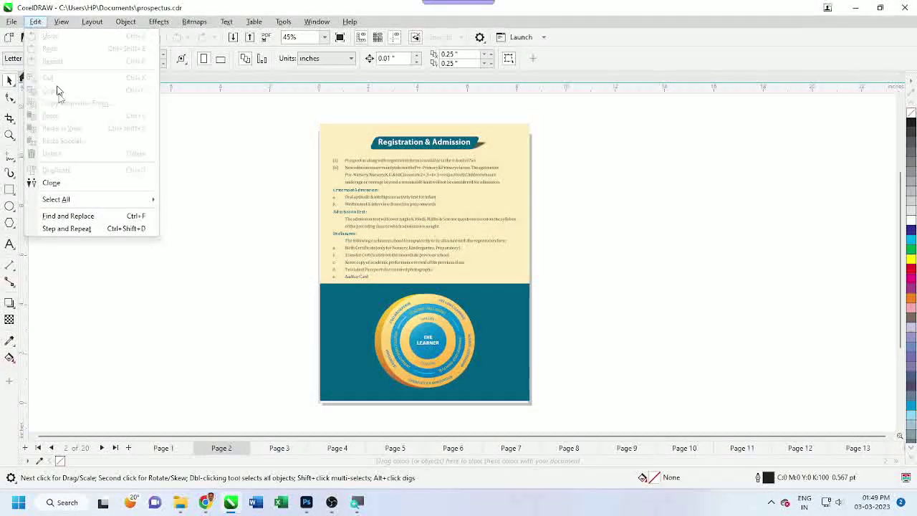
pyautogui.moveTo(87, 205)
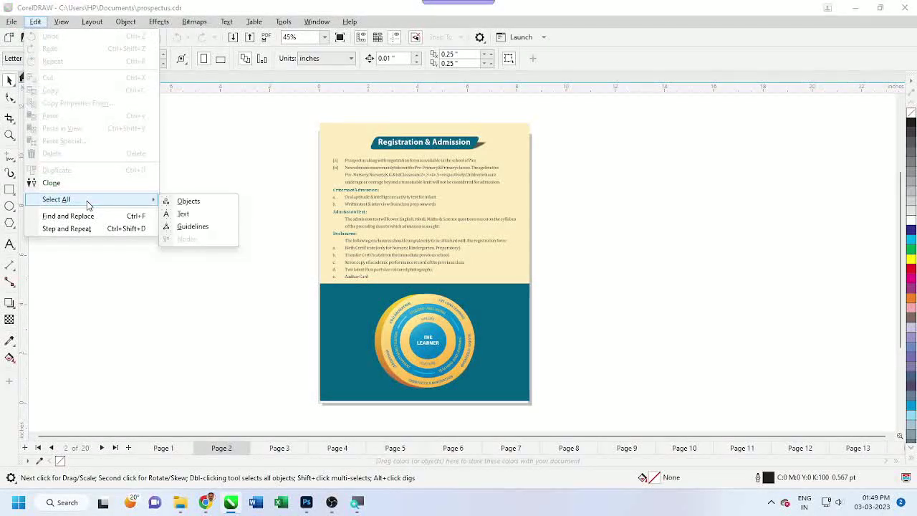
pyautogui.click(184, 215)
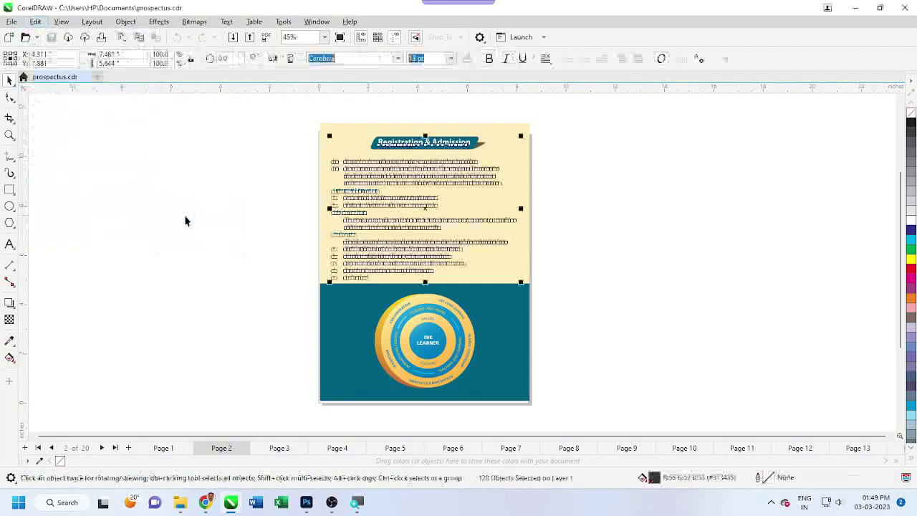
pyautogui.click(126, 22)
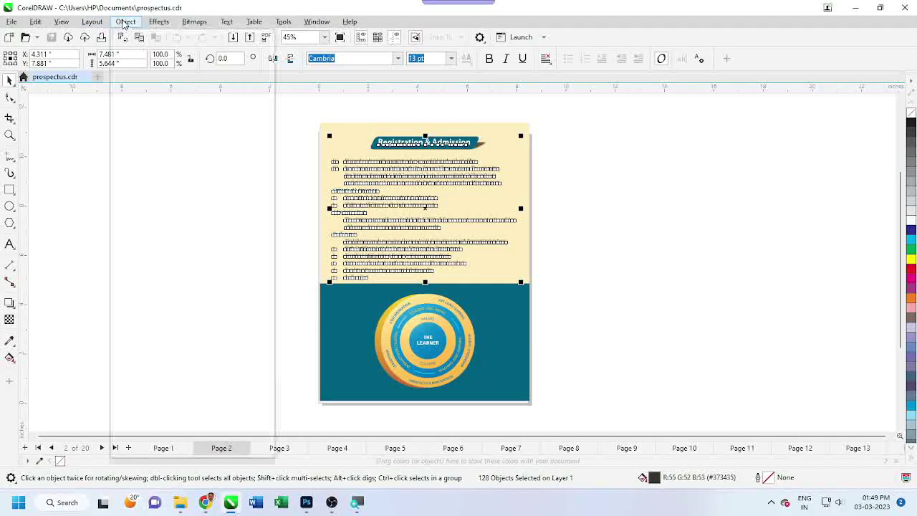
pyautogui.moveTo(162, 241)
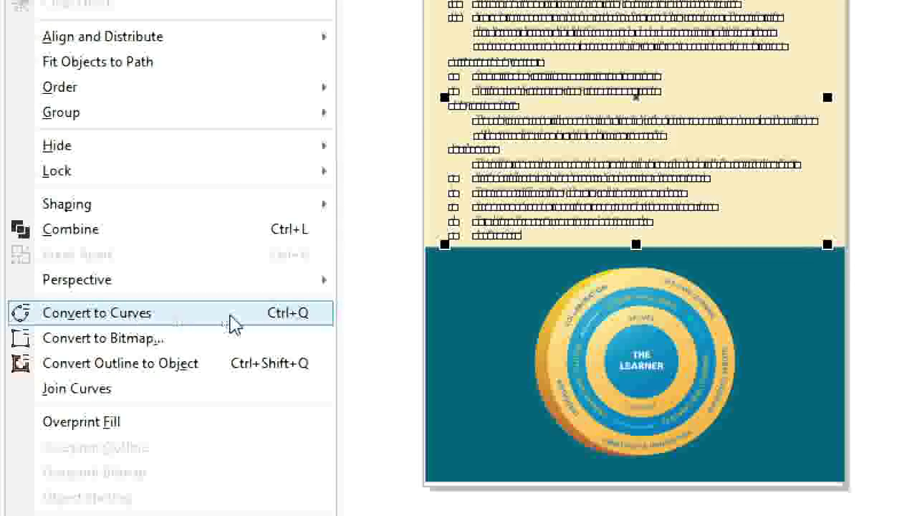
pyautogui.click(222, 320)
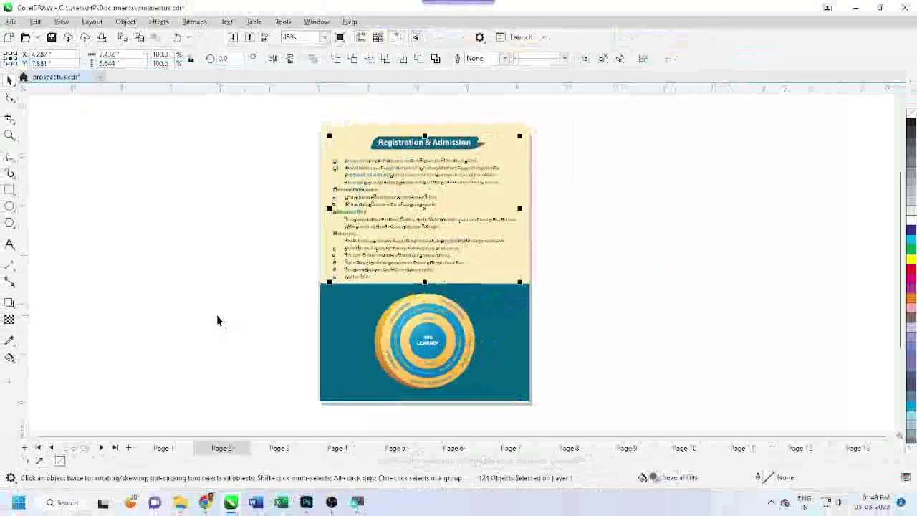
pyautogui.click(236, 253)
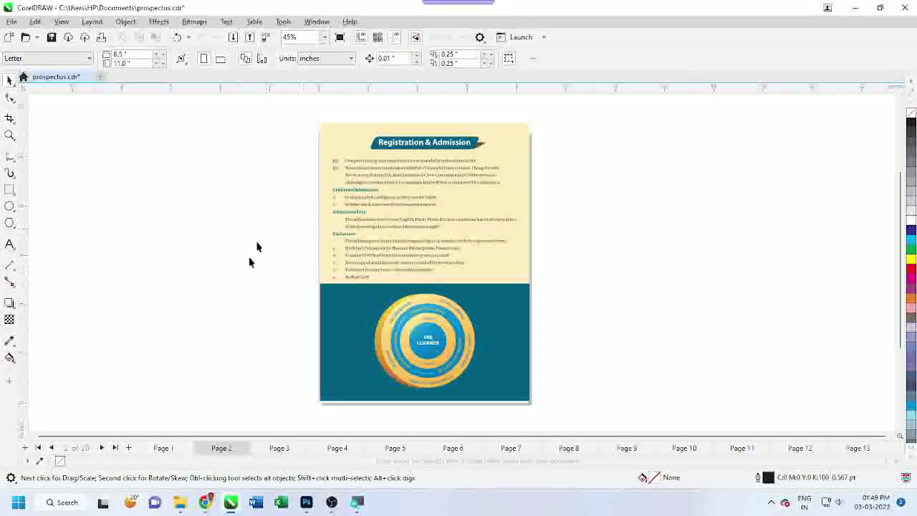
# Step: Browse the prospectus from page 3 through the inner pages and return to the cover on page 1
pyautogui.click(280, 448)
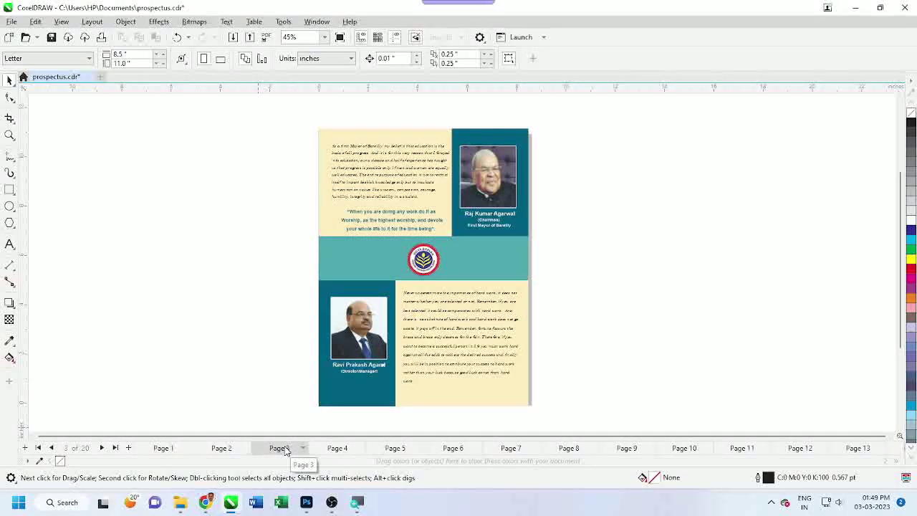
pyautogui.press('pagedown')
pyautogui.press('pagedown')
pyautogui.press('pagedown')
pyautogui.press('pagedown')
pyautogui.press('pagedown')
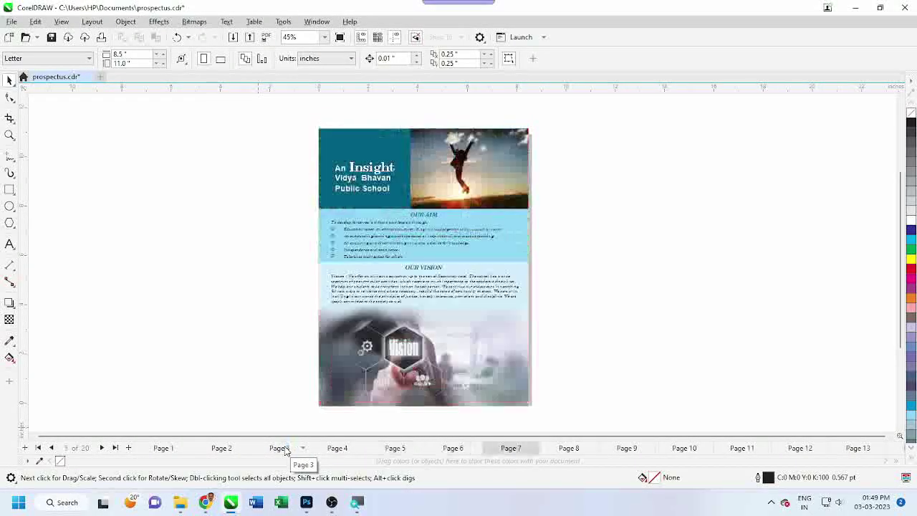
pyautogui.press('pagedown')
pyautogui.press('pagedown')
pyautogui.press('pagedown')
pyautogui.press('pagedown')
pyautogui.press('pagedown')
pyautogui.press('pagedown')
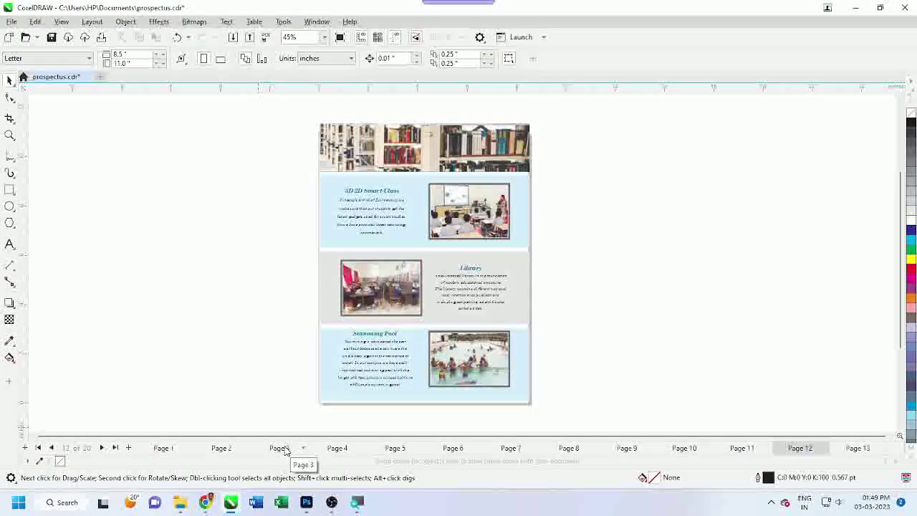
pyautogui.press('pageup')
pyautogui.press('pageup')
pyautogui.press('pageup')
pyautogui.press('pageup')
pyautogui.press('pageup')
pyautogui.press('pageup')
pyautogui.press('pageup')
pyautogui.press('pageup')
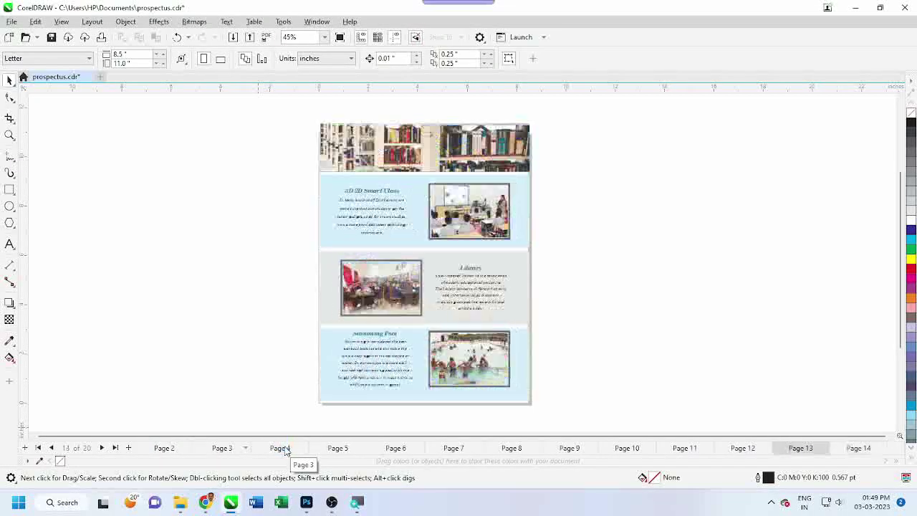
pyautogui.press('pageup')
pyautogui.press('pageup')
pyautogui.press('pageup')
pyautogui.press('pageup')
pyautogui.press('pageup')
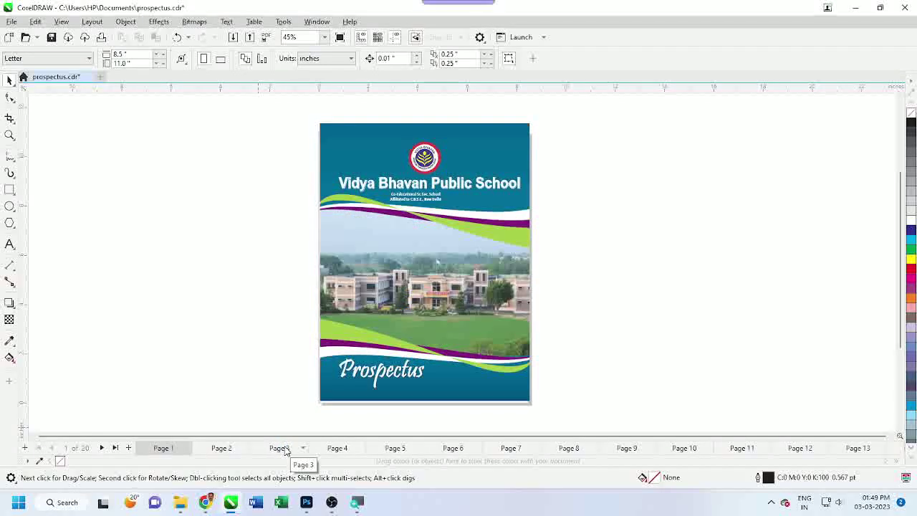
# Step: Inspect the cover's building photo and lower background shape, and the chairman's portrait on page 3, by selecting them
pyautogui.click(382, 309)
pyautogui.click(403, 300)
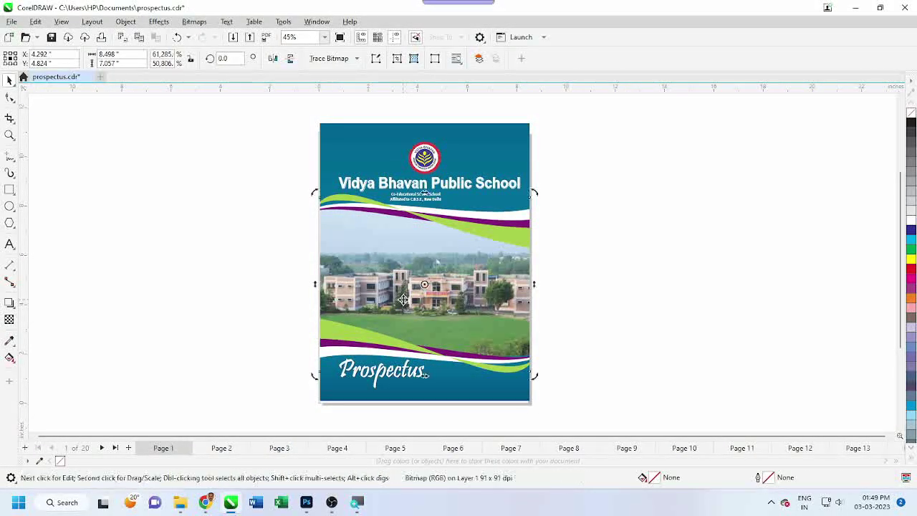
pyautogui.click(459, 394)
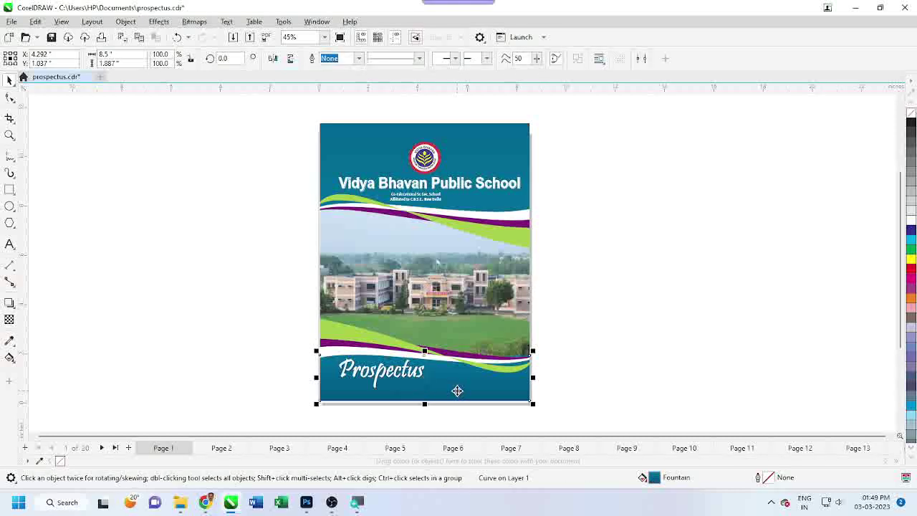
pyautogui.click(223, 448)
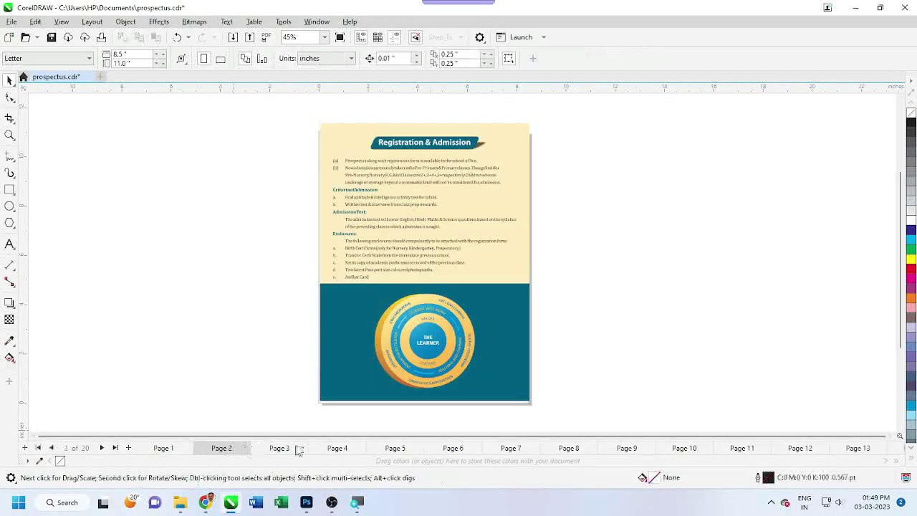
pyautogui.click(280, 449)
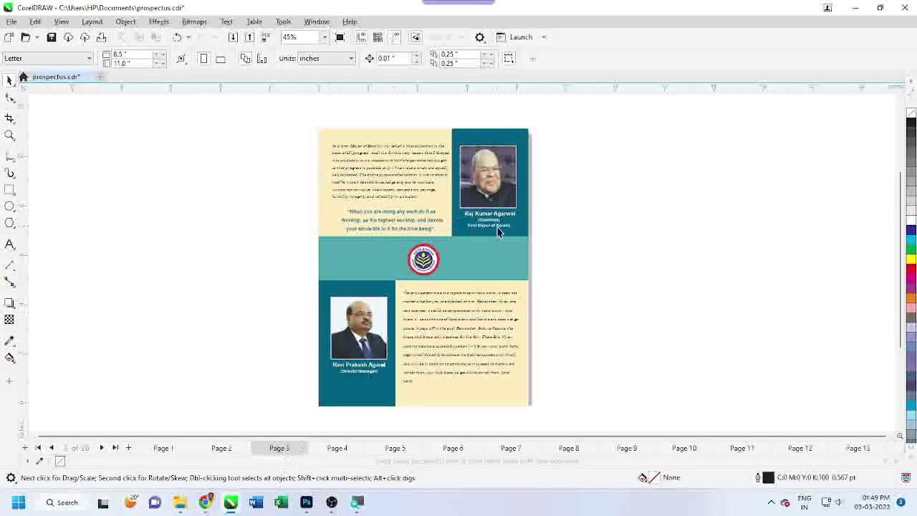
pyautogui.click(498, 184)
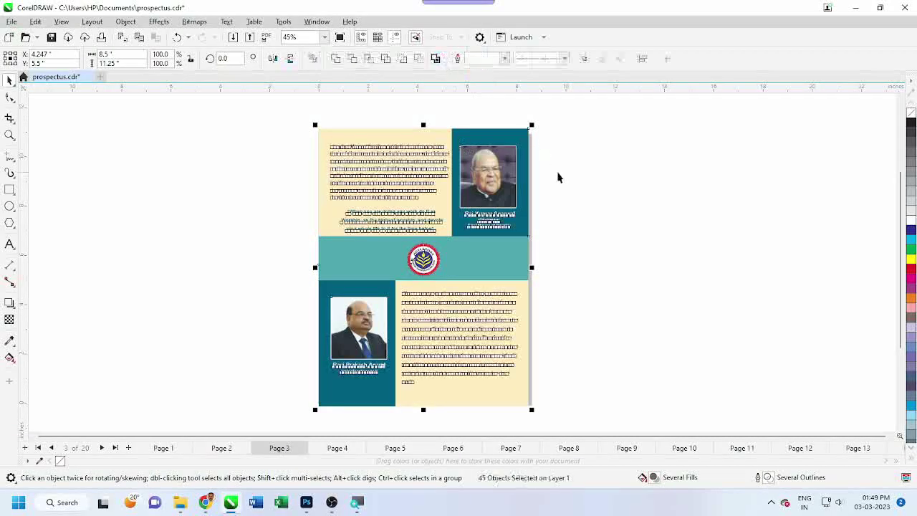
pyautogui.keyDown('ctrl'); pyautogui.click(494, 177); pyautogui.keyUp('ctrl')
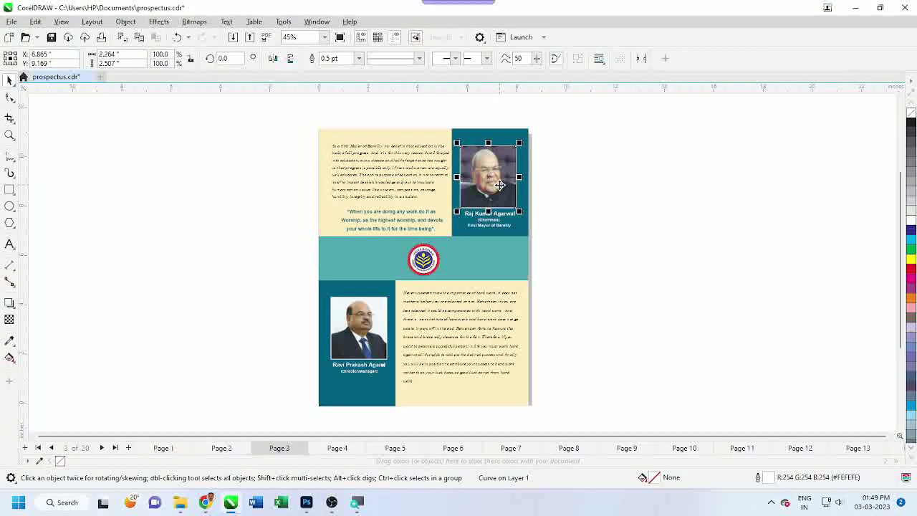
pyautogui.press('z')
pyautogui.click(450, 198)
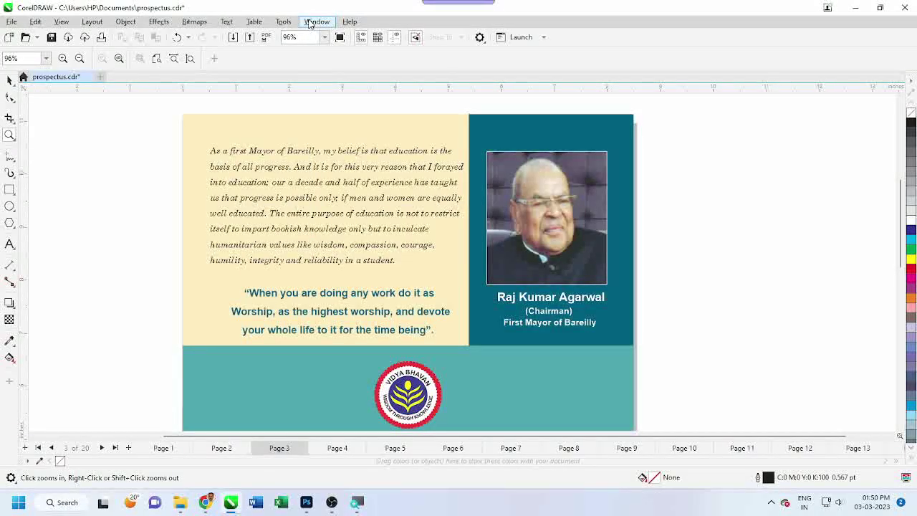
pyautogui.click(309, 22)
pyautogui.moveTo(286, 26)
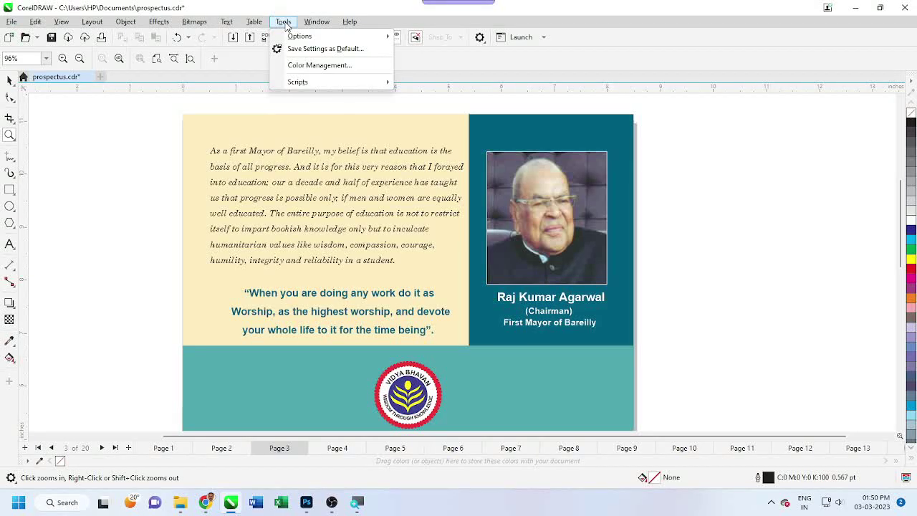
pyautogui.click(78, 178)
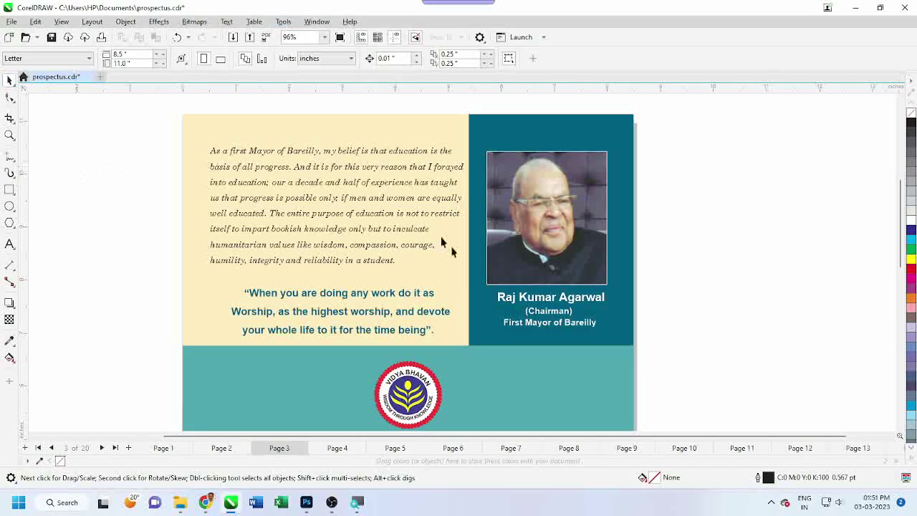
# Step: Run the Converter.ConvertAllToCurves macro from <All Standard Projects>
pyautogui.click(285, 23)
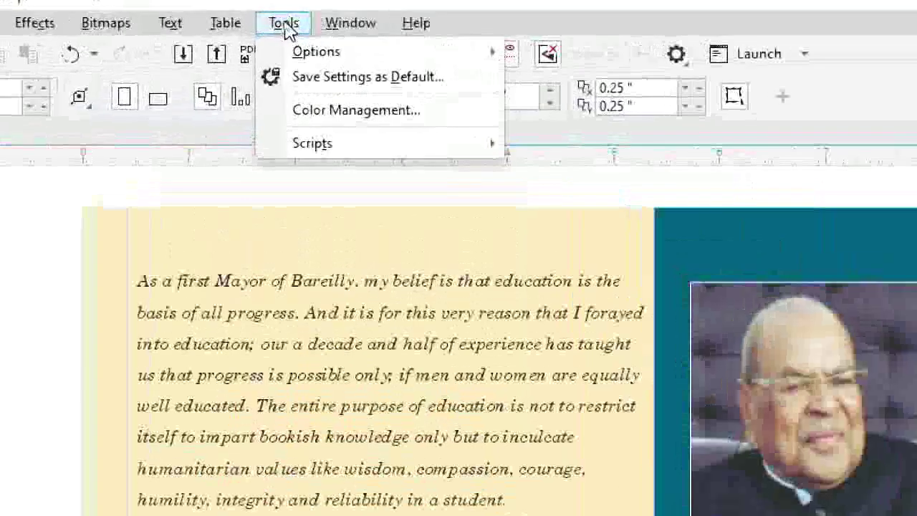
pyautogui.moveTo(338, 83)
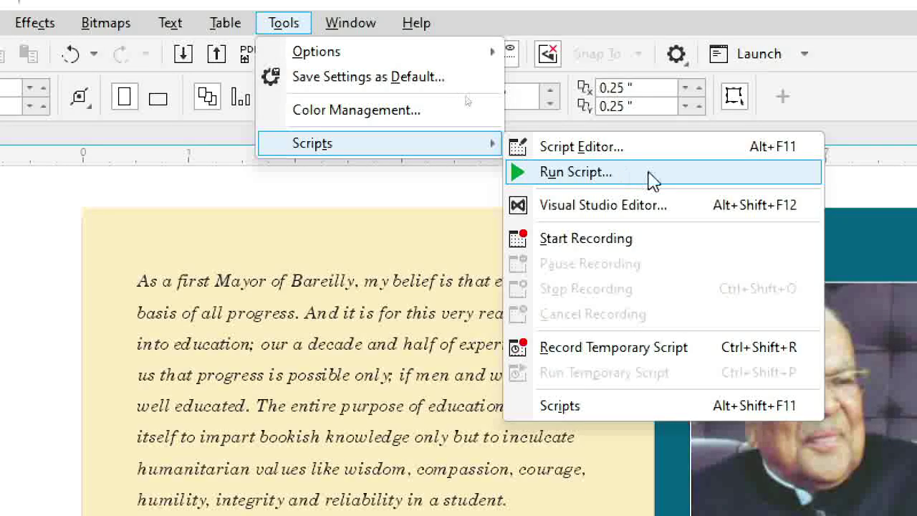
pyautogui.click(604, 177)
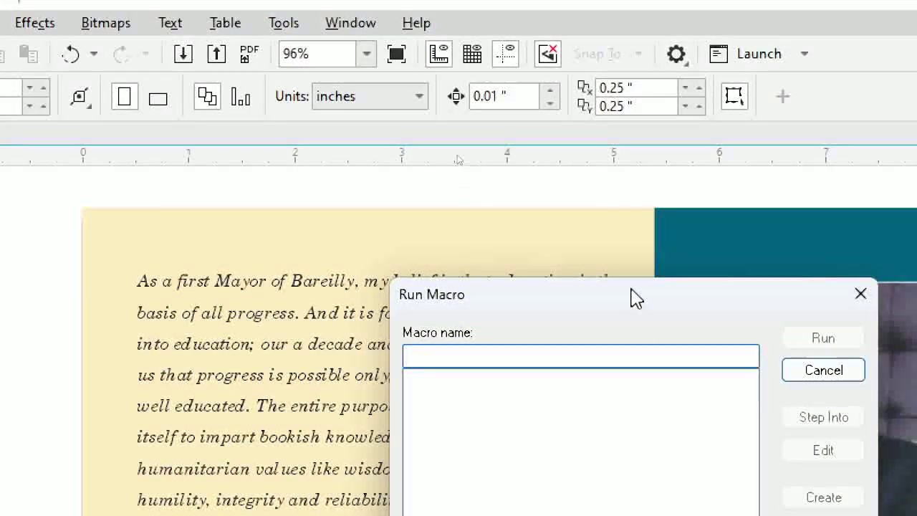
pyautogui.moveTo(634, 297); pyautogui.dragTo(488, 76)
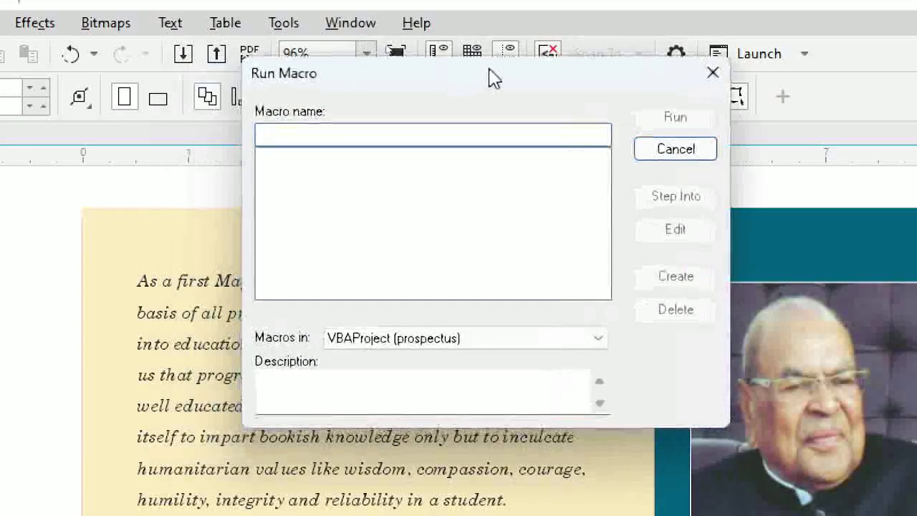
pyautogui.click(473, 342)
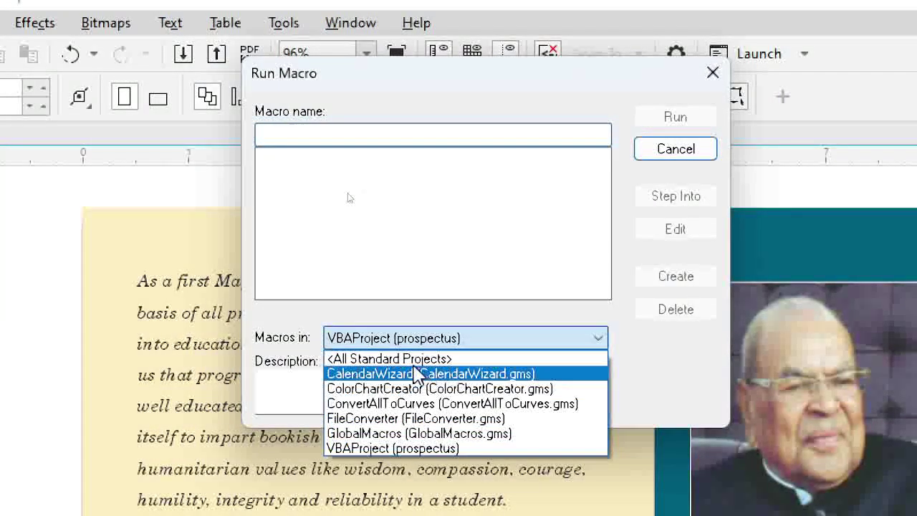
pyautogui.click(420, 359)
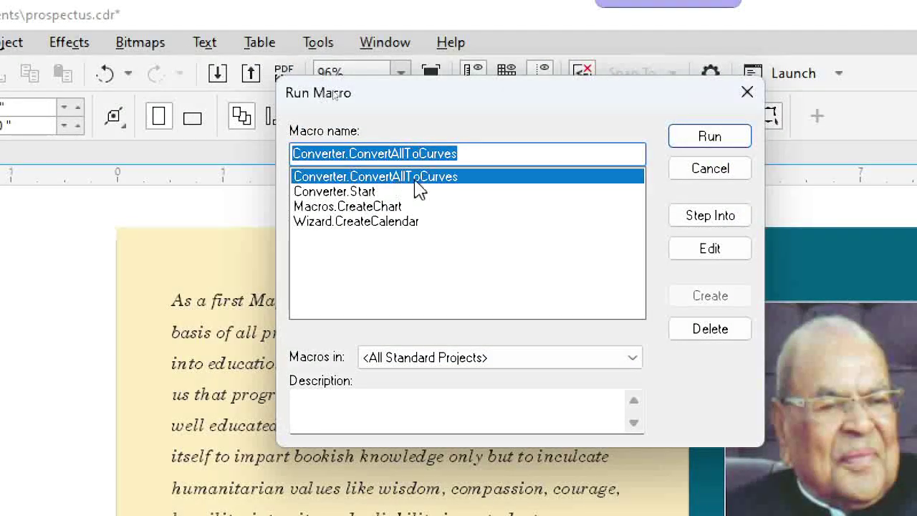
pyautogui.click(709, 138)
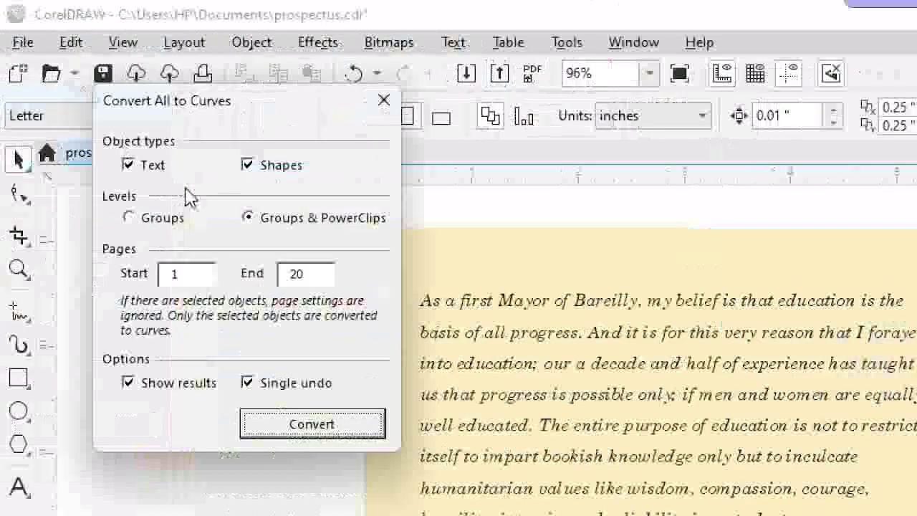
# Step: Convert all text and shapes in groups and PowerClips on pages 1 to 20 to curves, with results shown and single undo
pyautogui.moveTo(284, 103); pyautogui.dragTo(327, 79)
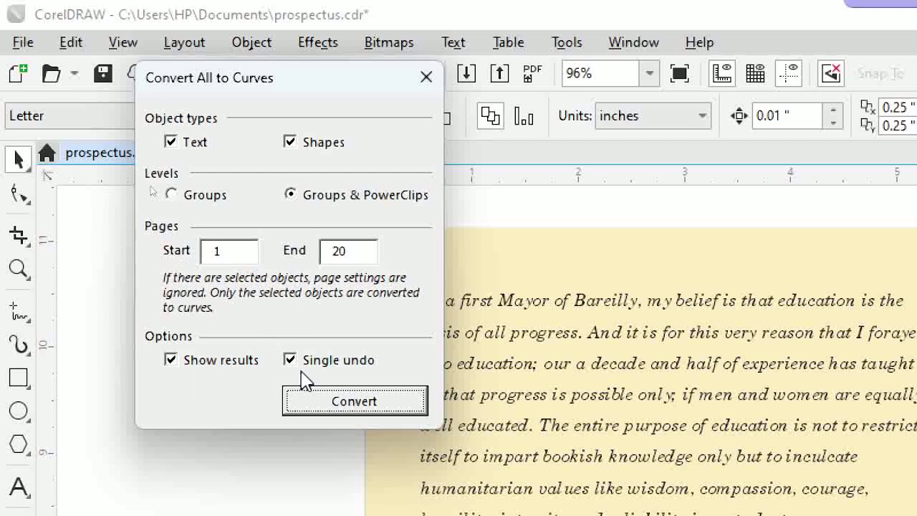
pyautogui.click(367, 405)
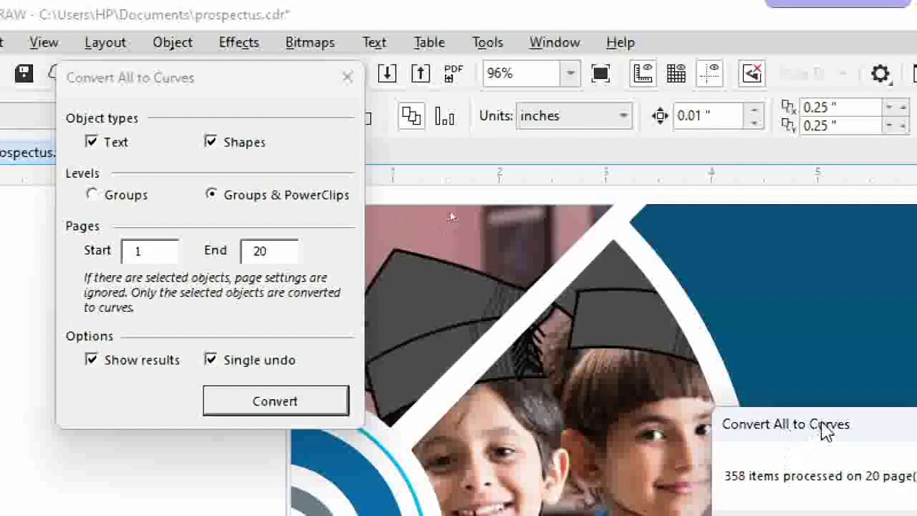
pyautogui.moveTo(839, 426); pyautogui.dragTo(491, 265)
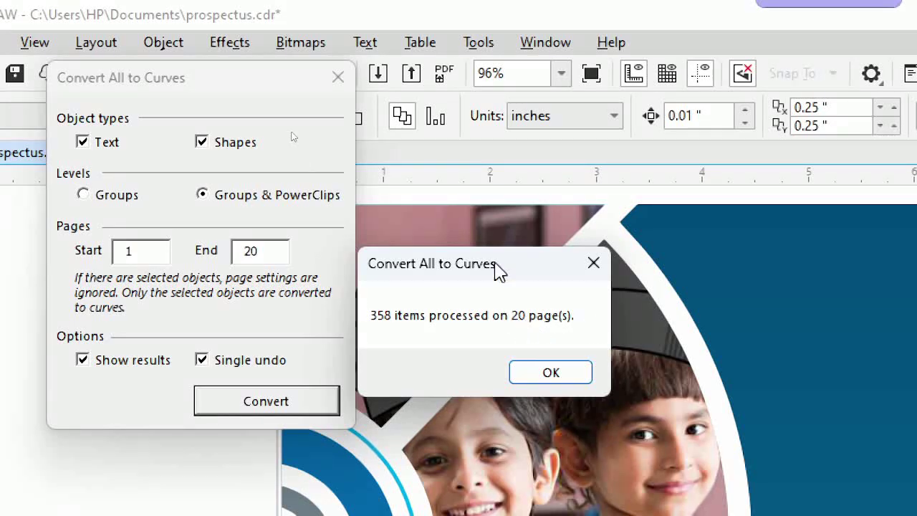
pyautogui.click(551, 372)
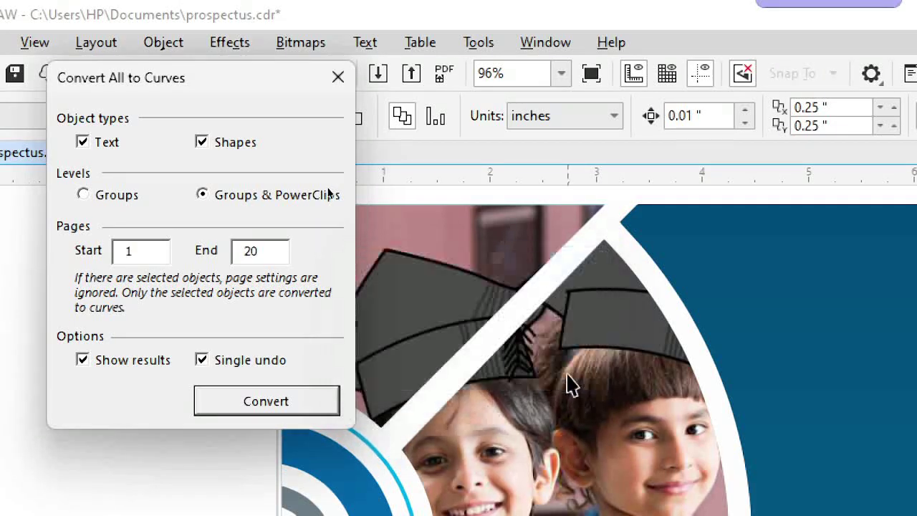
pyautogui.click(338, 79)
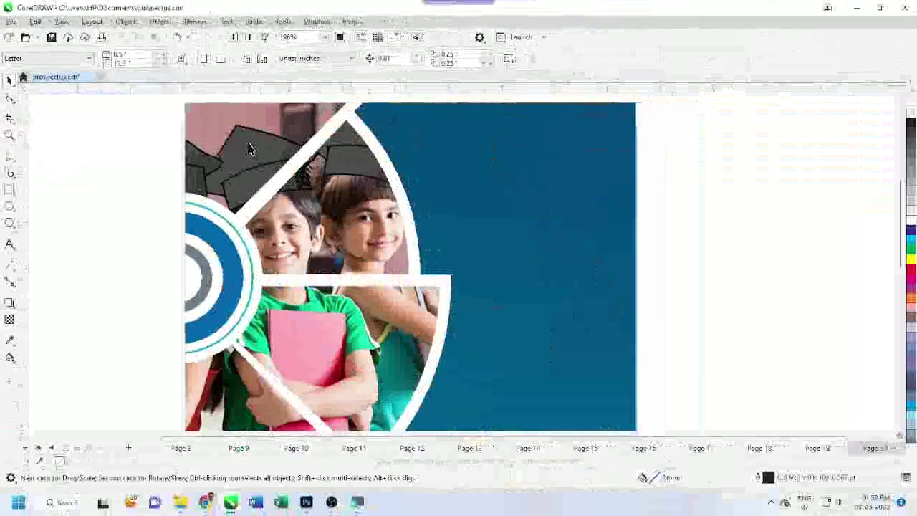
# Step: Check the text statistics for the whole document for remaining live text and close them
pyautogui.click(228, 22)
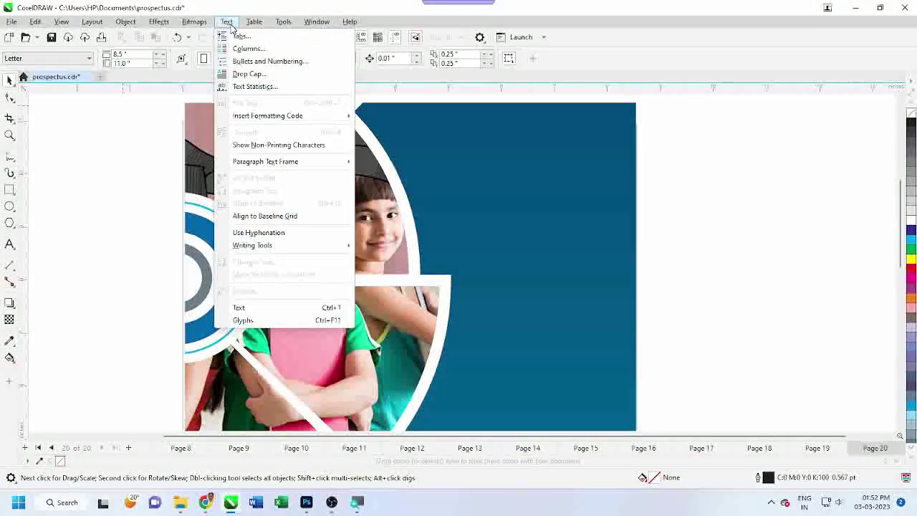
pyautogui.click(251, 89)
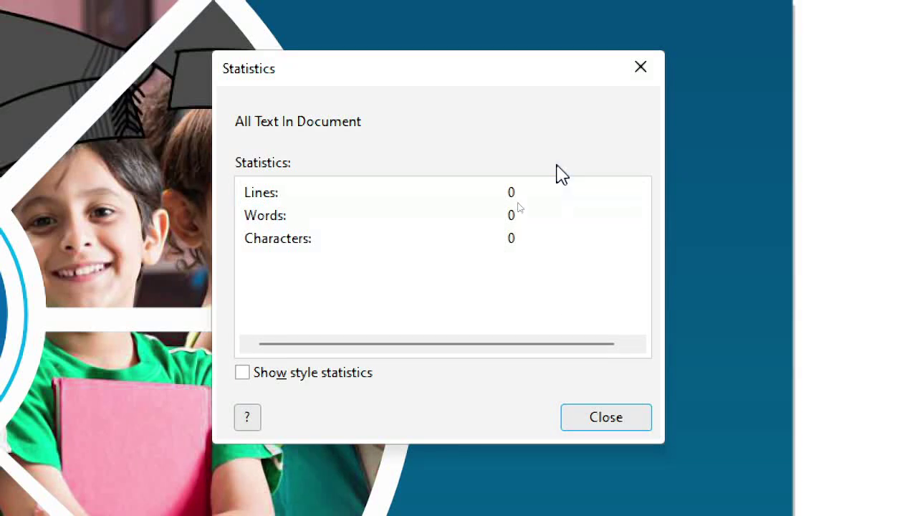
pyautogui.click(606, 419)
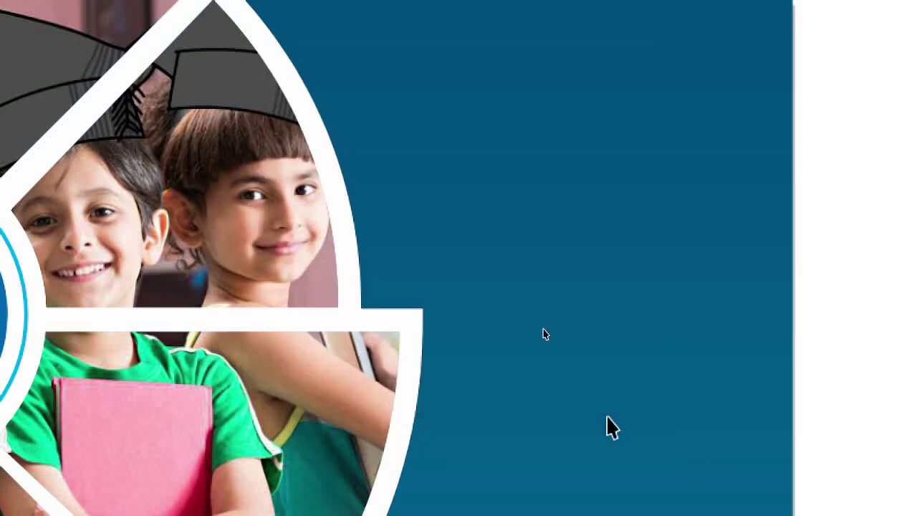